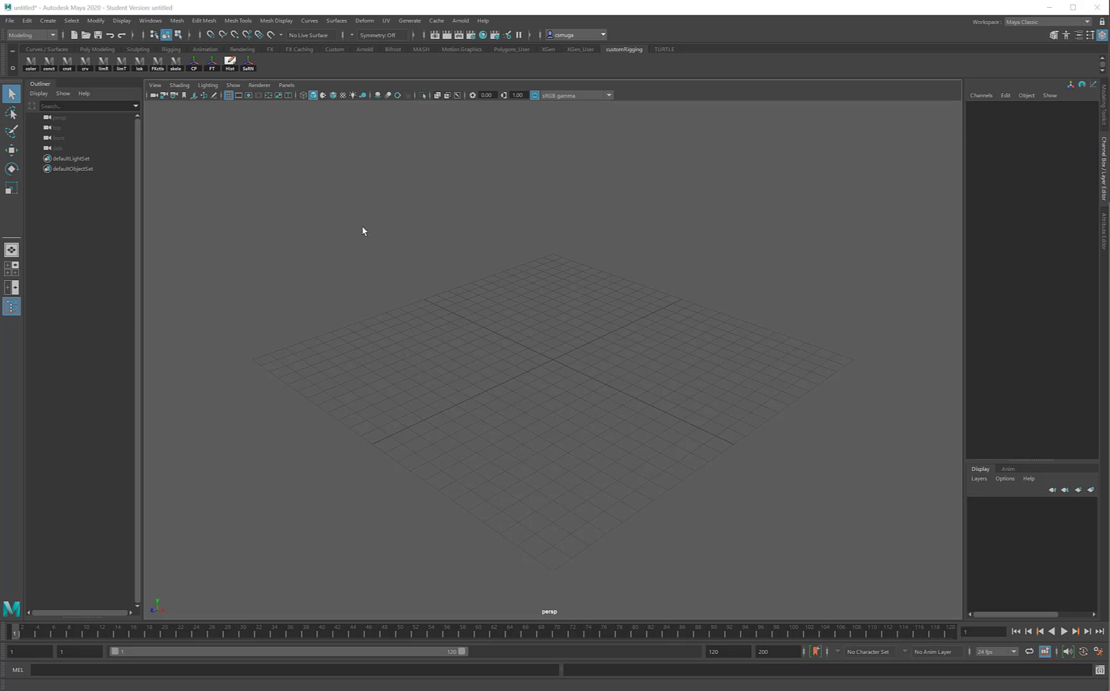
# Create a polygon cube at the origin and frame it in the perspective view.
pyautogui.click(47, 22)
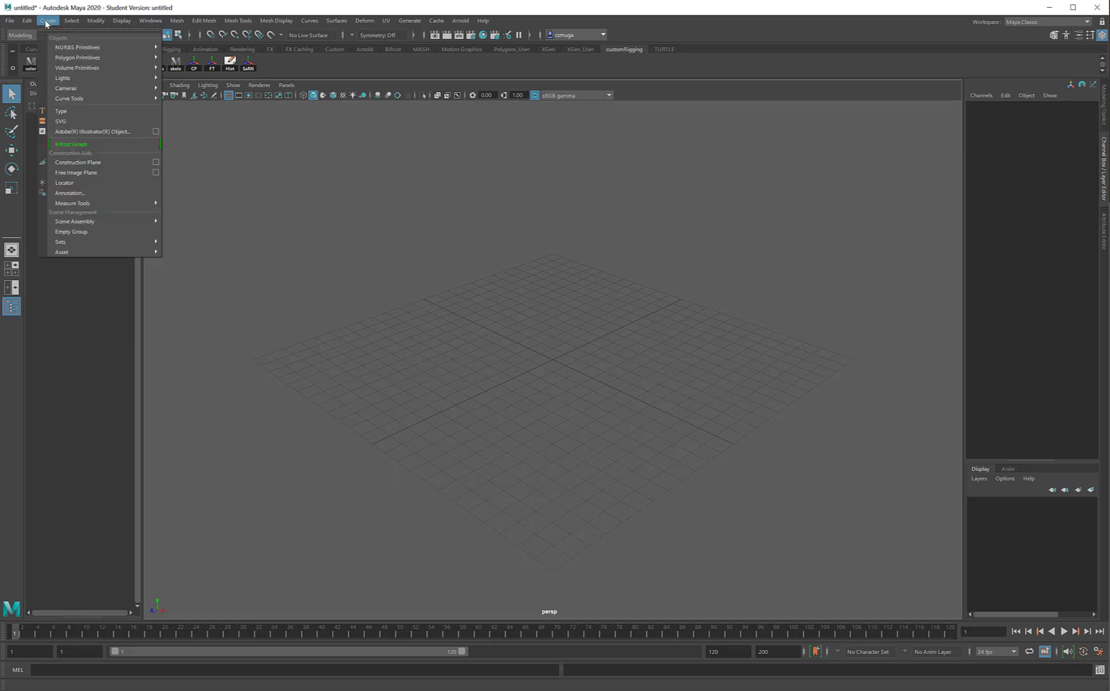
pyautogui.moveTo(53, 58)
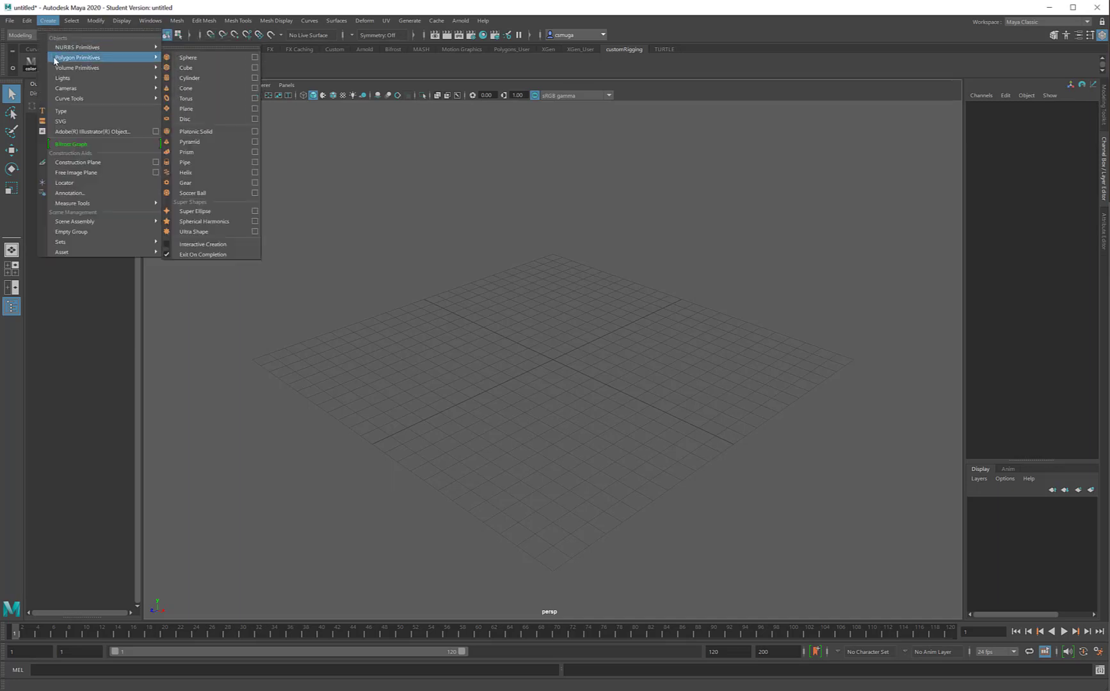
pyautogui.click(203, 67)
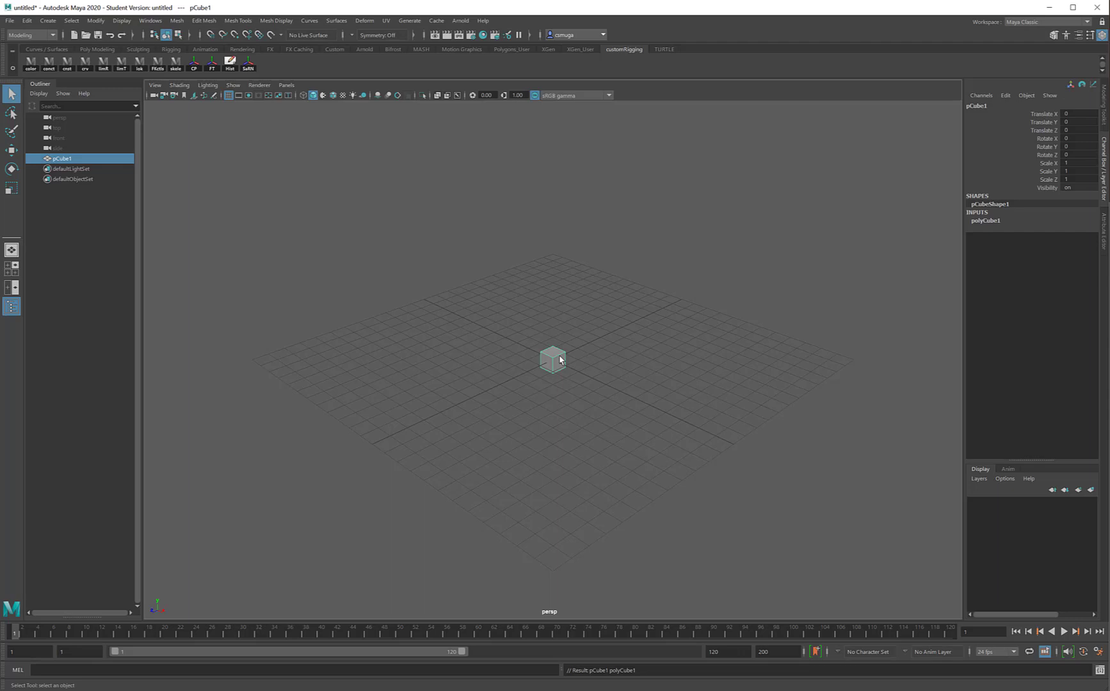
pyautogui.press('f')
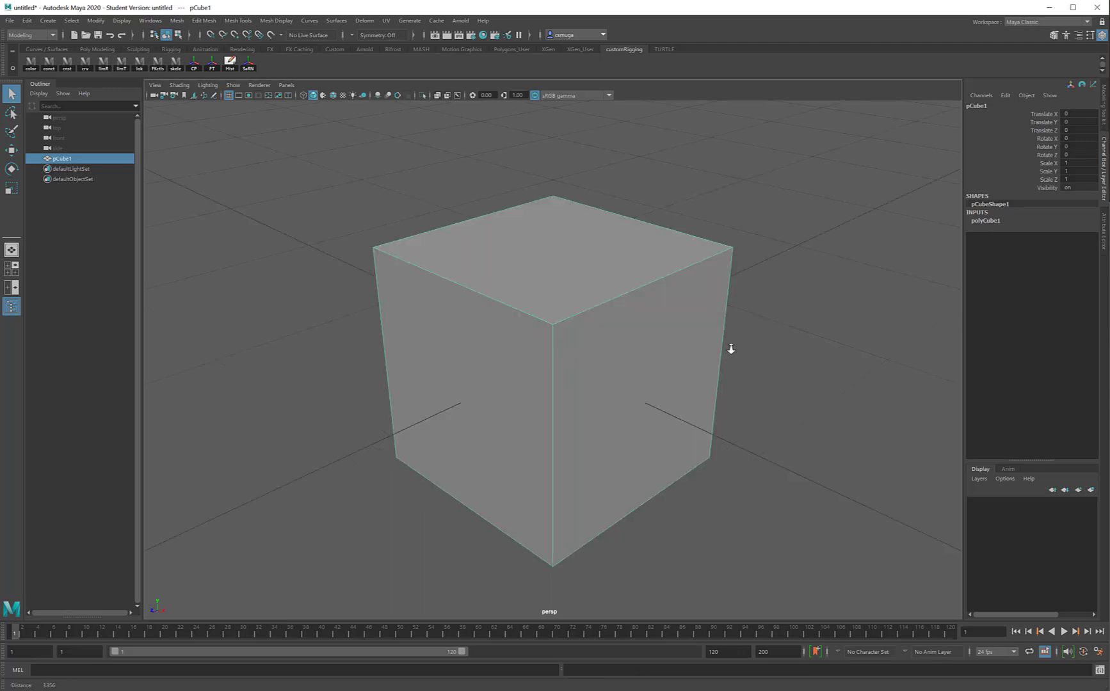
pyautogui.keyDown('alt'); pyautogui.moveTo(731, 349); pyautogui.dragTo(683, 349, button='right'); pyautogui.keyUp('alt')
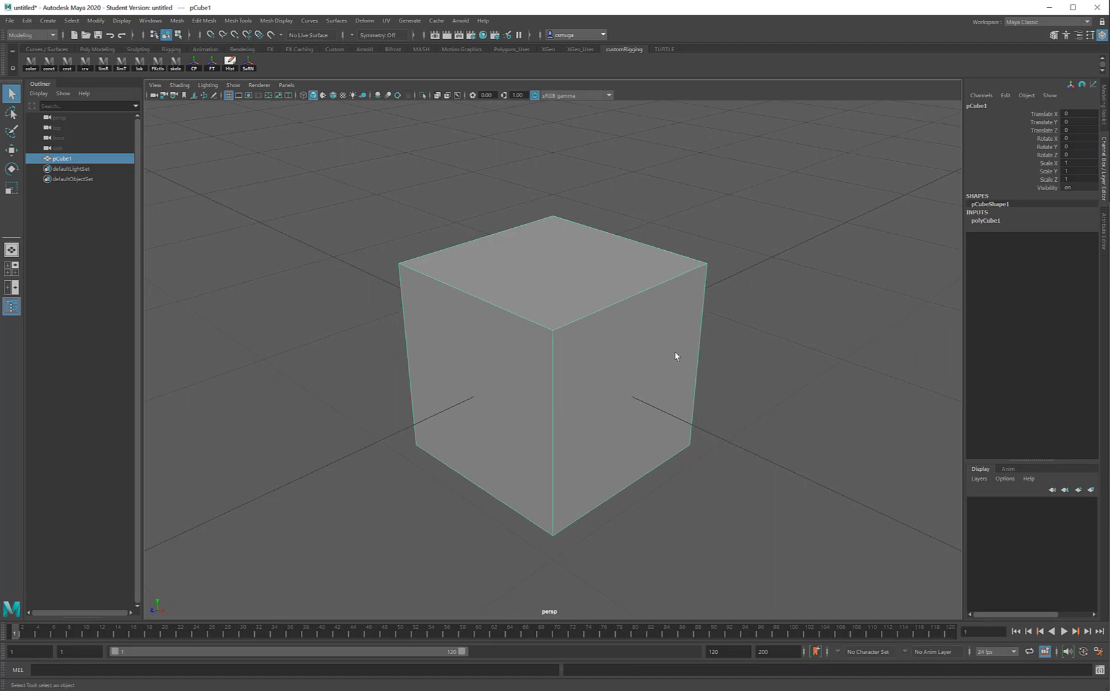
# Rename the cube as petal_01.
pyautogui.doubleClick(977, 107)
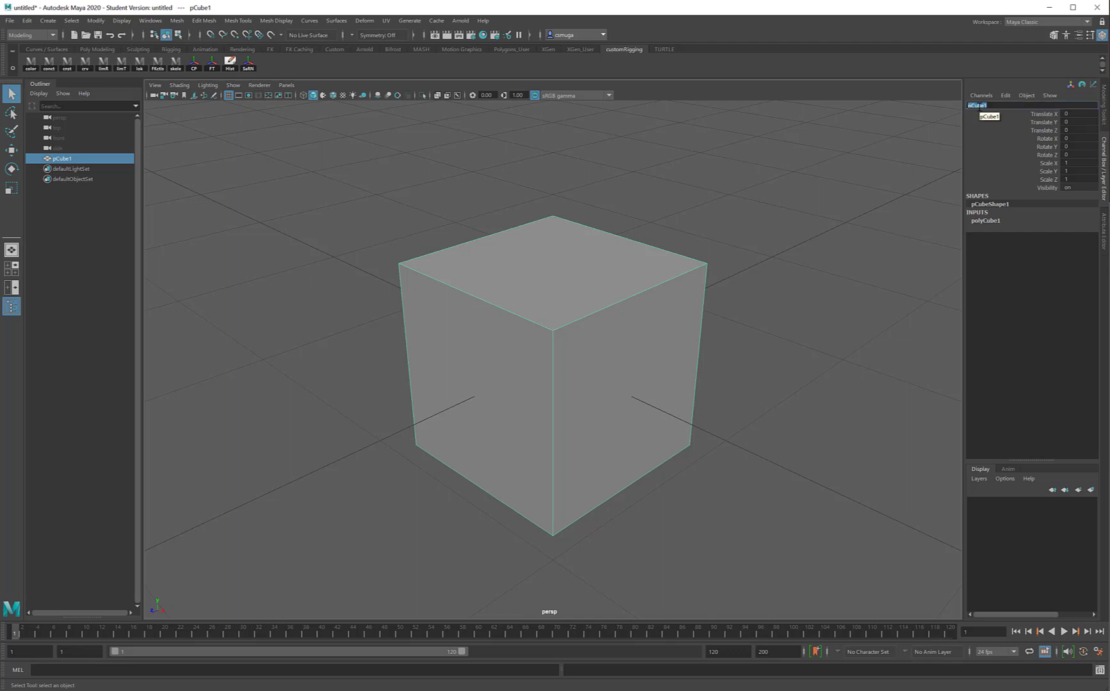
pyautogui.write('cl')
pyautogui.write('dais y')
pyautogui.hotkey('shift', 'Left')
pyautogui.hotkey('shift', 'Left')
pyautogui.hotkey('shift', 'Left')
pyautogui.hotkey('shift', 'Left')
pyautogui.hotkey('shift', 'Left')
pyautogui.hotkey('shift', 'Left')
pyautogui.press('BackSpace')
pyautogui.press('End')
pyautogui.press('Return')
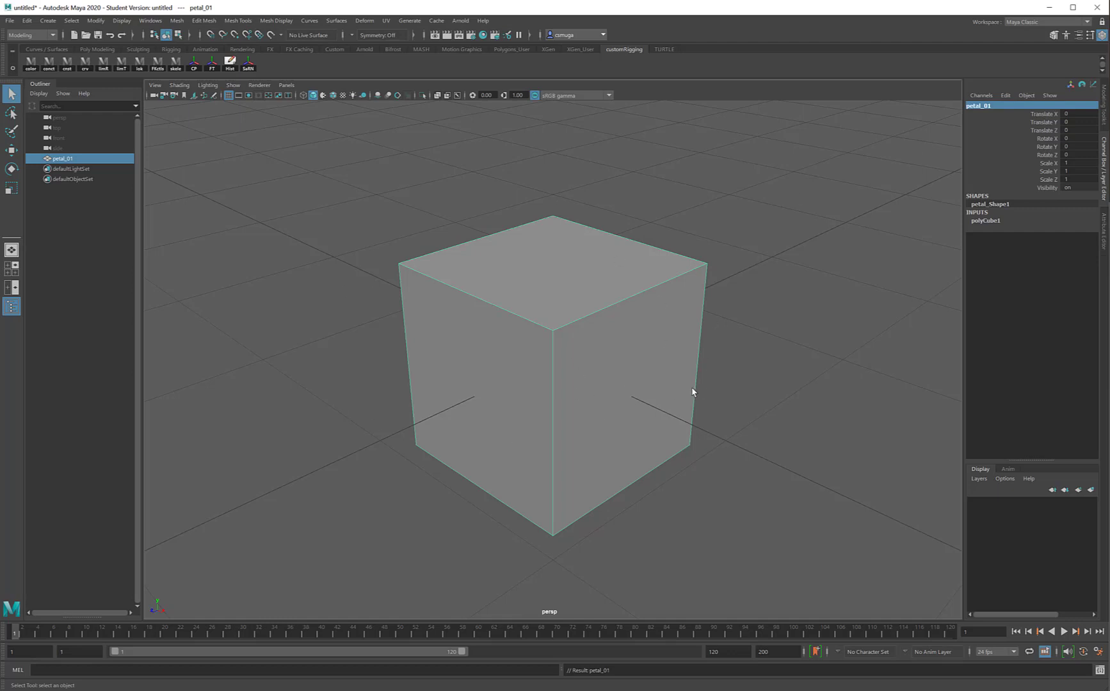
# Turn on smooth mesh preview for petal_01.
pyautogui.moveTo(692, 392)
pyautogui.keyDown('alt'); pyautogui.mouseDown()
pyautogui.moveTo(567, 387)
pyautogui.moveTo(699, 378)
pyautogui.moveTo(706, 390)
pyautogui.moveTo(692, 390)
pyautogui.mouseUp(); pyautogui.keyUp('alt')
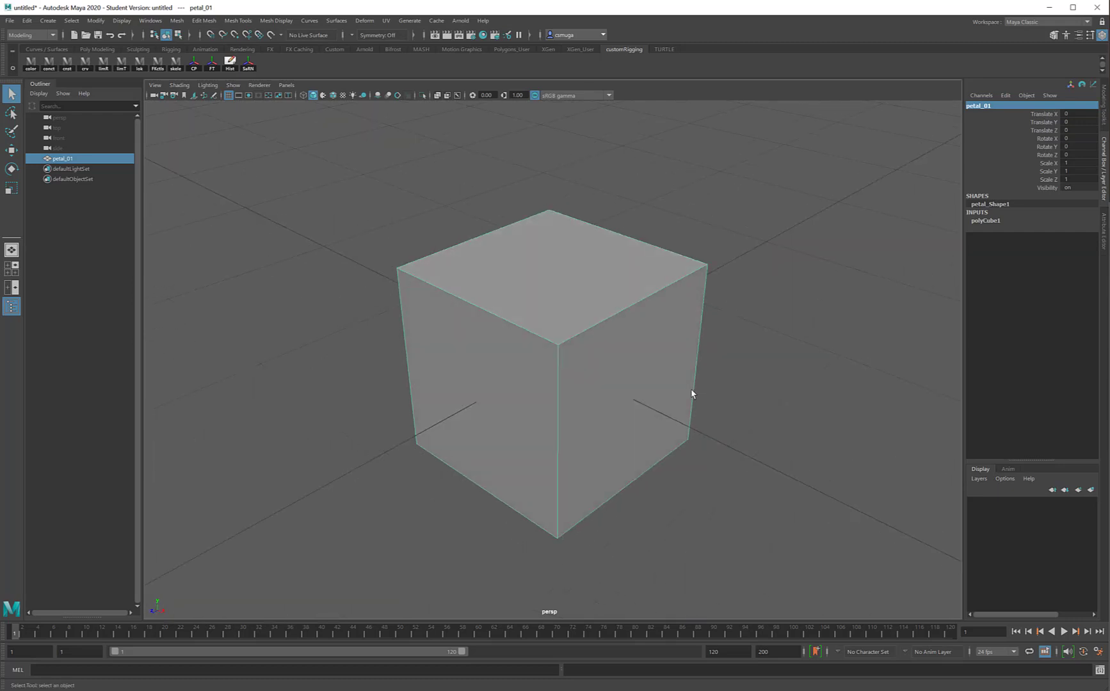
pyautogui.press('3')
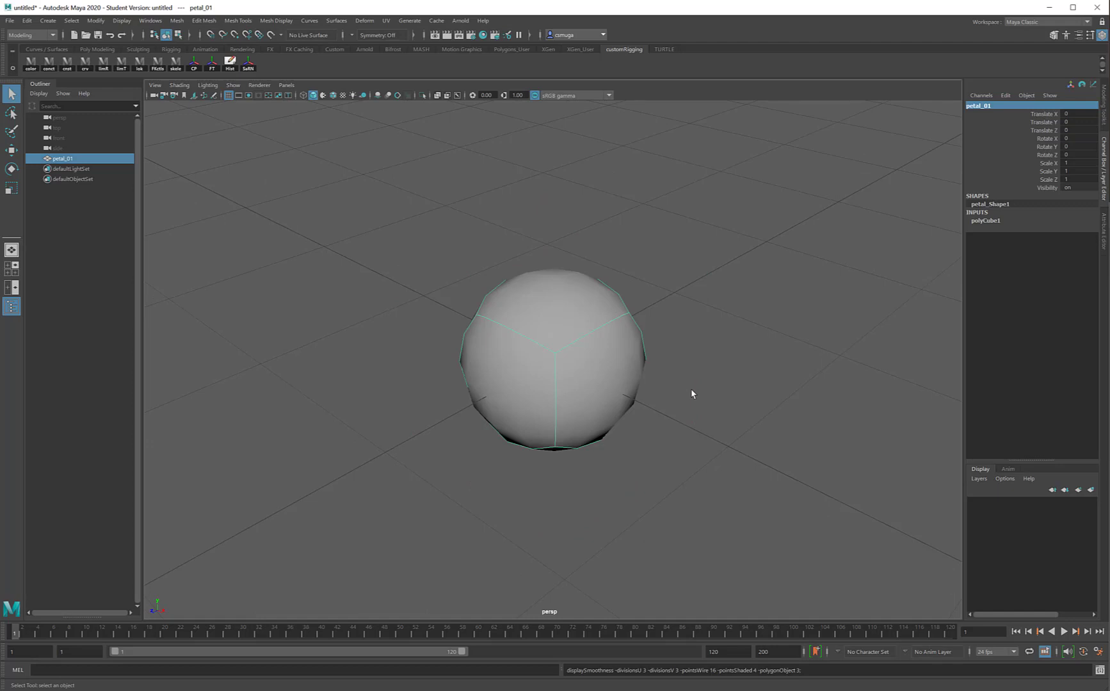
pyautogui.moveTo(746, 414)
pyautogui.keyDown('alt'); pyautogui.mouseDown()
pyautogui.moveTo(619, 384)
pyautogui.moveTo(594, 354)
pyautogui.moveTo(744, 374)
pyautogui.moveTo(739, 429)
pyautogui.moveTo(701, 430)
pyautogui.moveTo(714, 413)
pyautogui.moveTo(771, 409)
pyautogui.moveTo(744, 409)
pyautogui.mouseUp(); pyautogui.keyUp('alt')
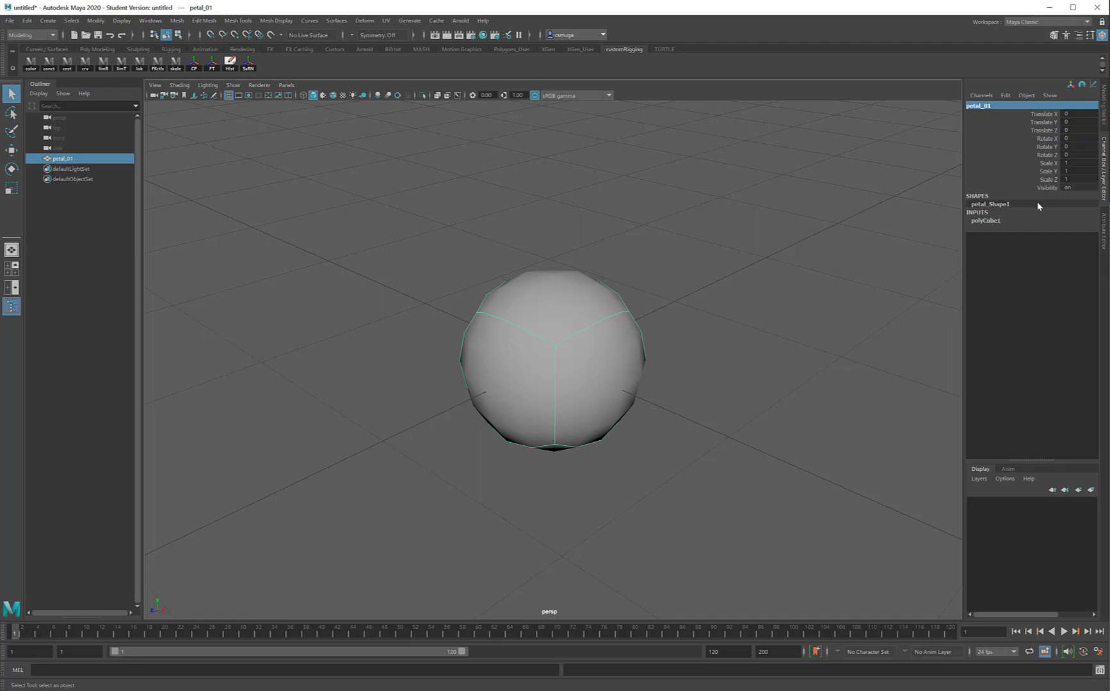
# Set the height of petal_01 to 2 in its polyCube1 construction settings.
pyautogui.click(985, 220)
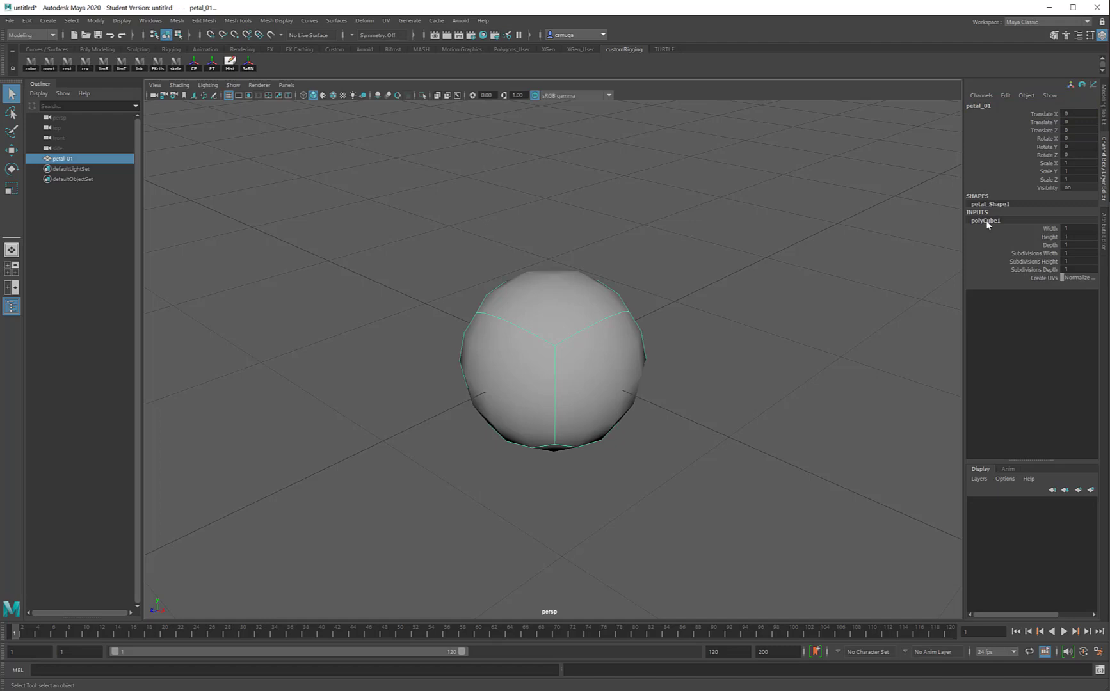
pyautogui.click(1043, 237)
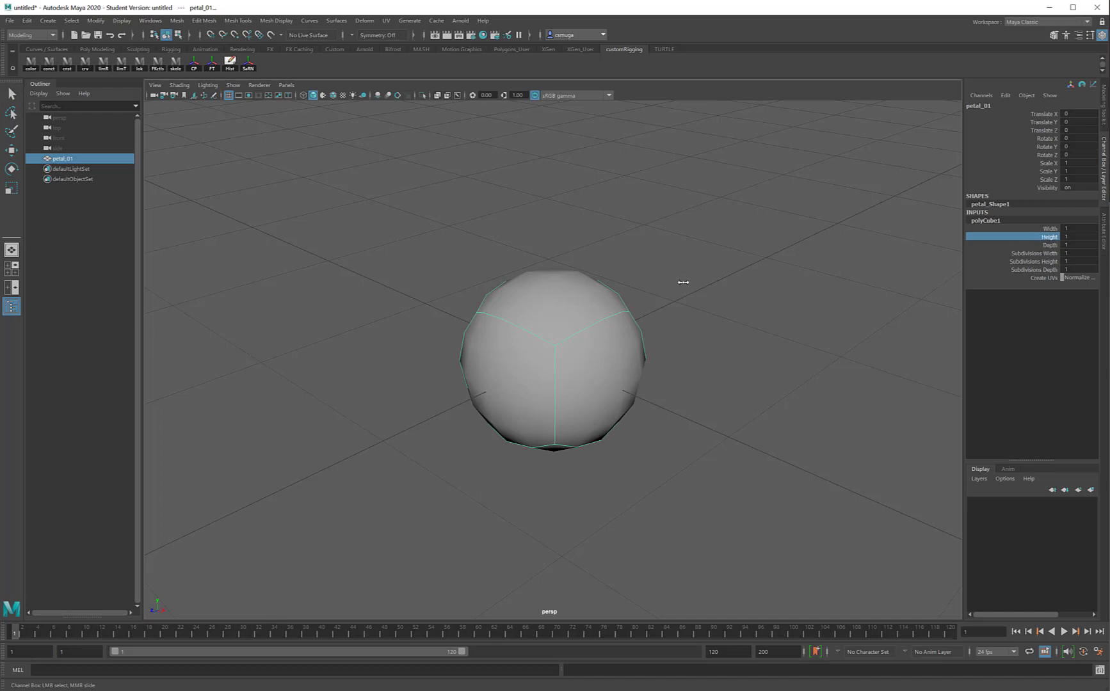
pyautogui.moveTo(683, 283); pyautogui.dragTo(686, 278, button='middle')
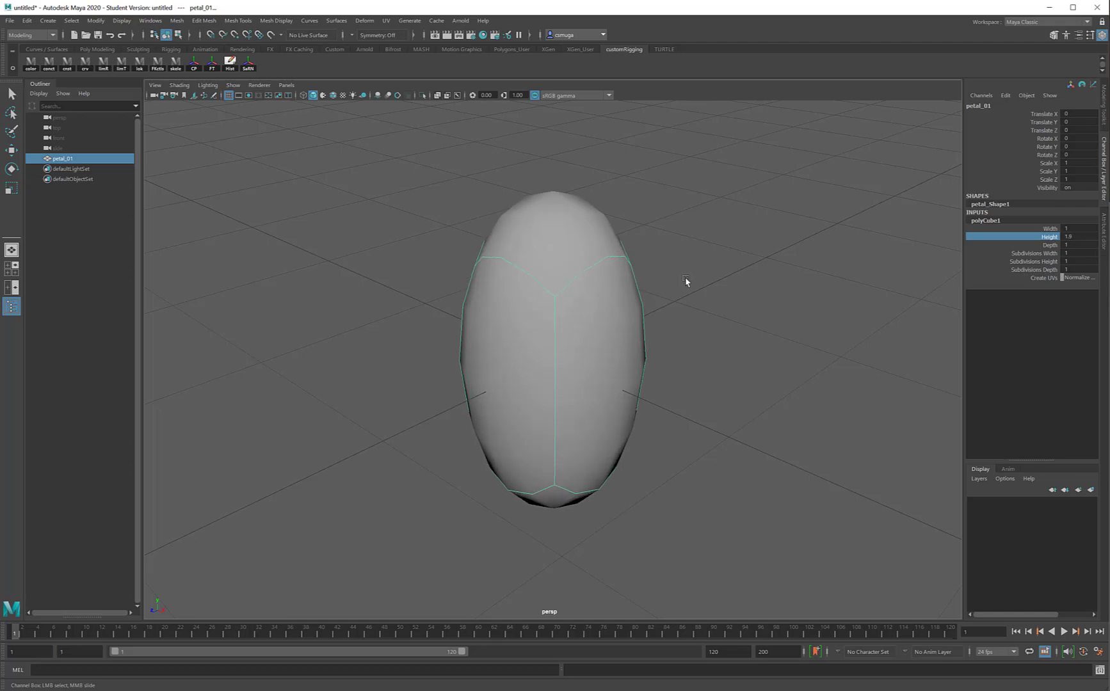
pyautogui.doubleClick(1078, 237)
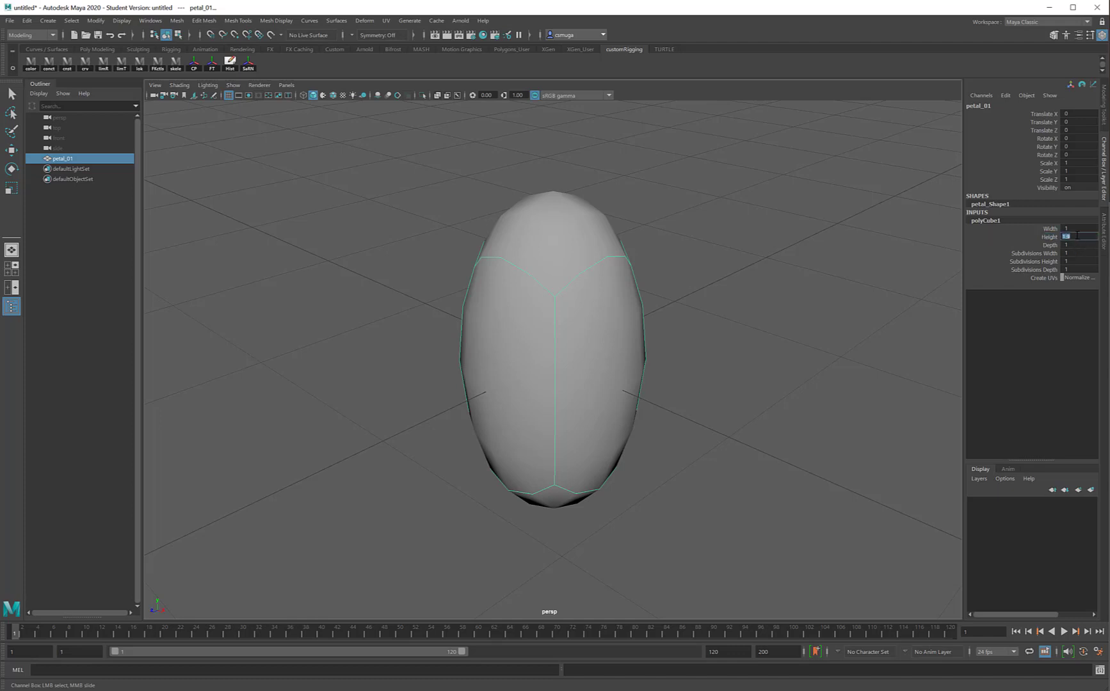
pyautogui.write('2')
pyautogui.press('Return')
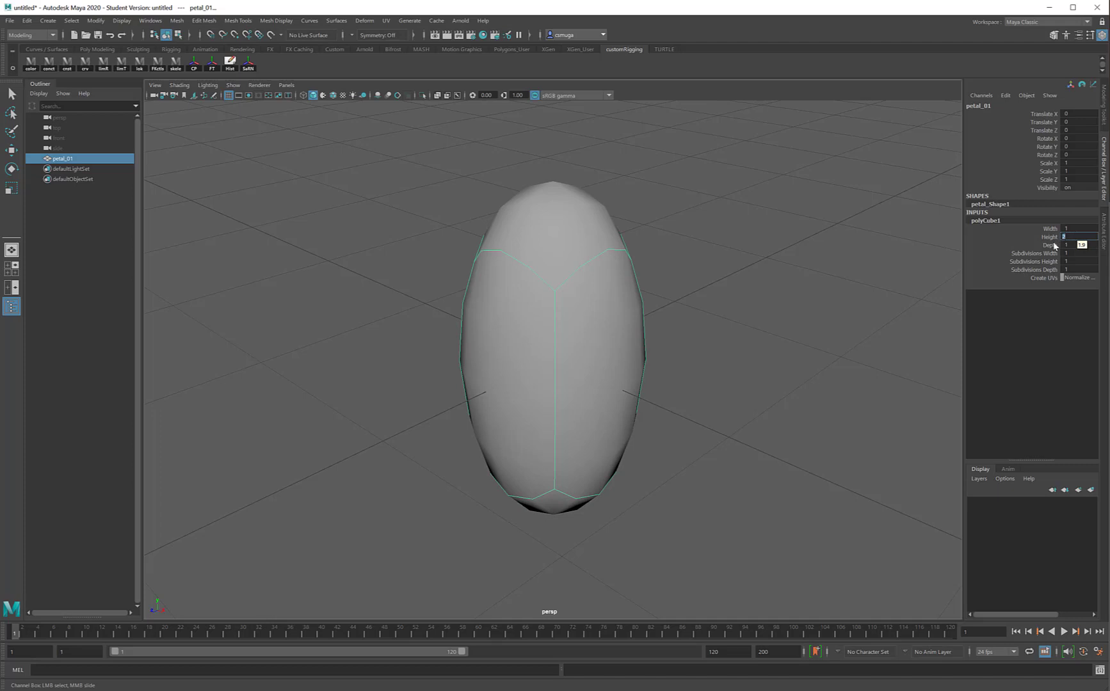
# Flatten the petal by setting its polyCube1 depth to 0.05.
pyautogui.click(1050, 245)
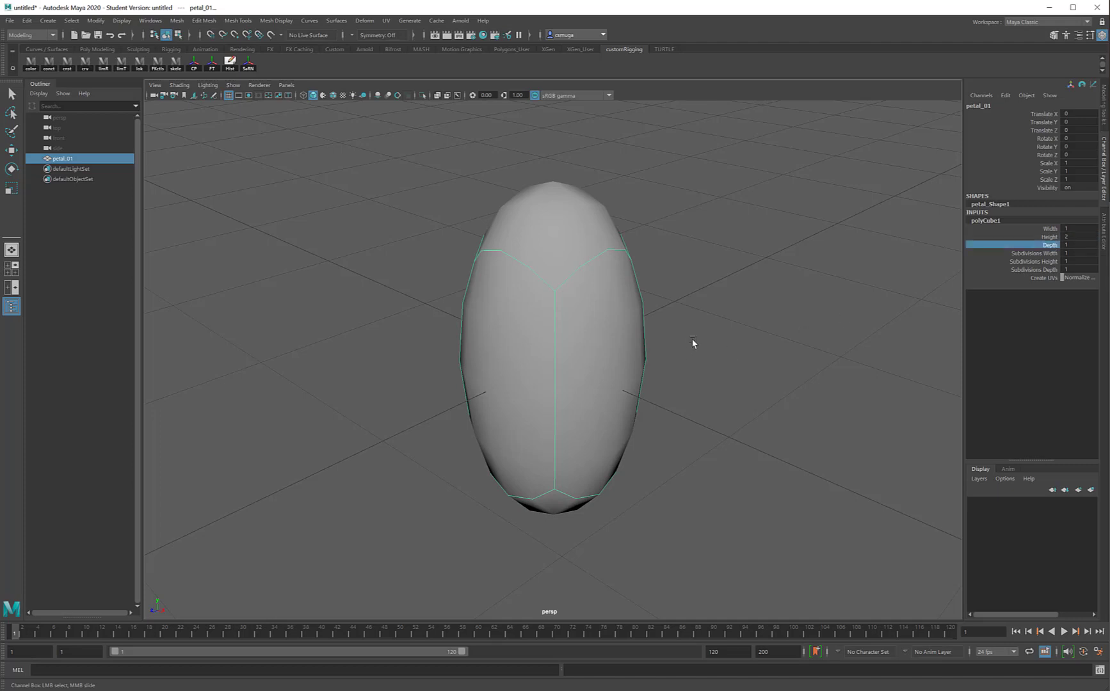
pyautogui.moveTo(693, 343); pyautogui.dragTo(689, 340, button='middle')
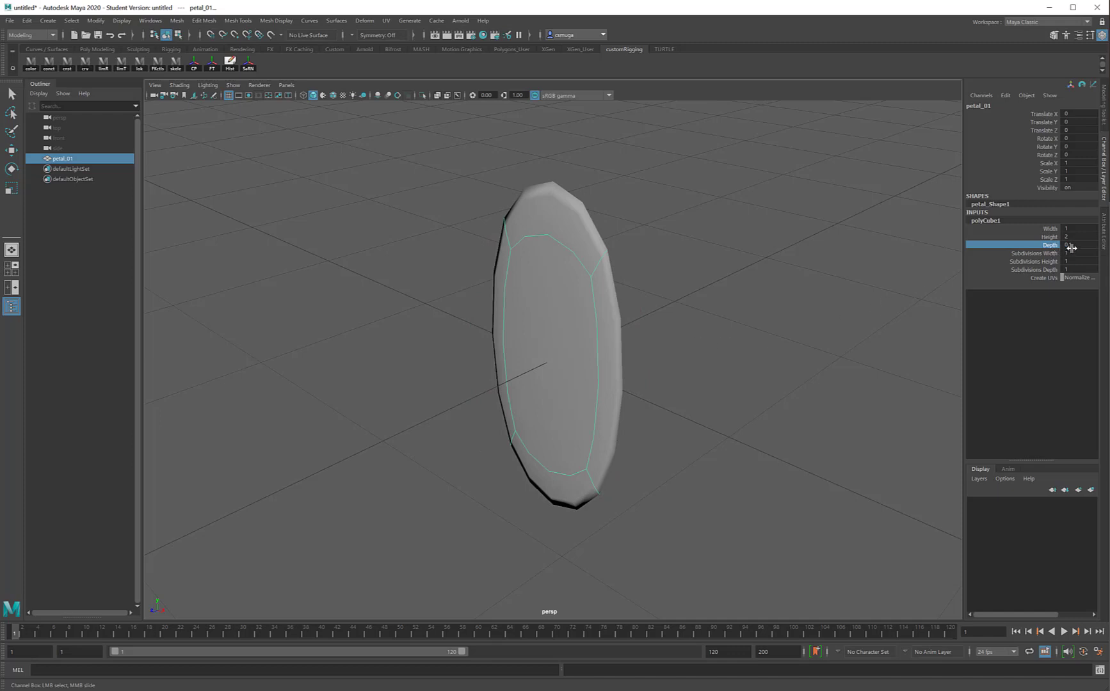
pyautogui.keyDown('alt'); pyautogui.moveTo(820, 328); pyautogui.dragTo(803, 322); pyautogui.keyUp('alt')
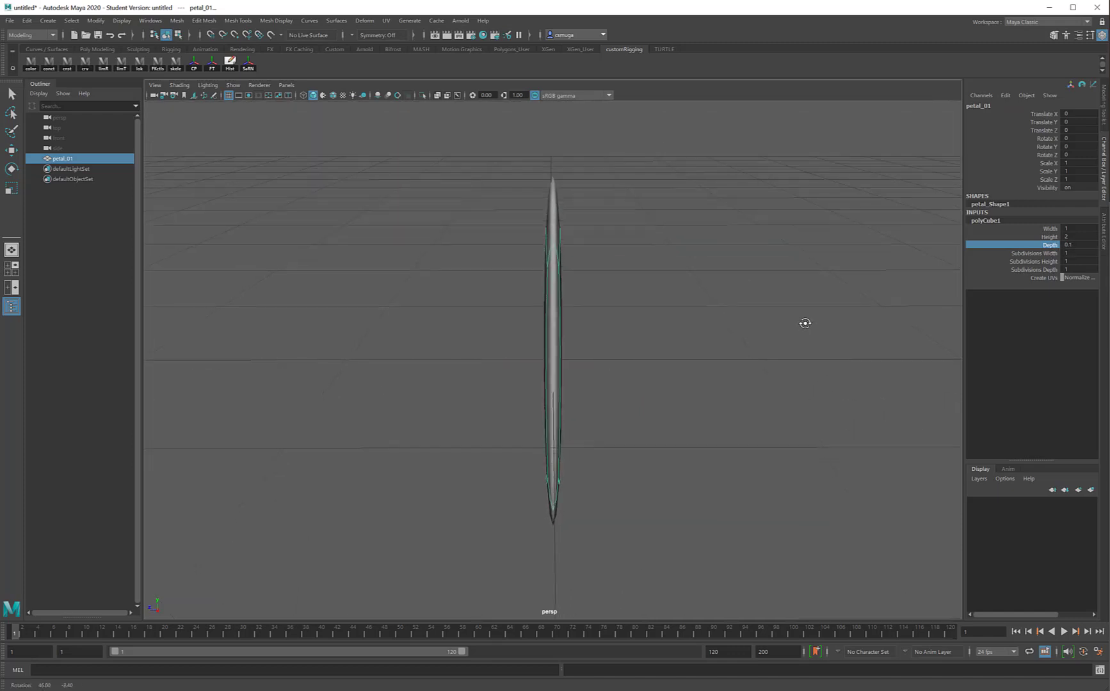
pyautogui.doubleClick(1078, 245)
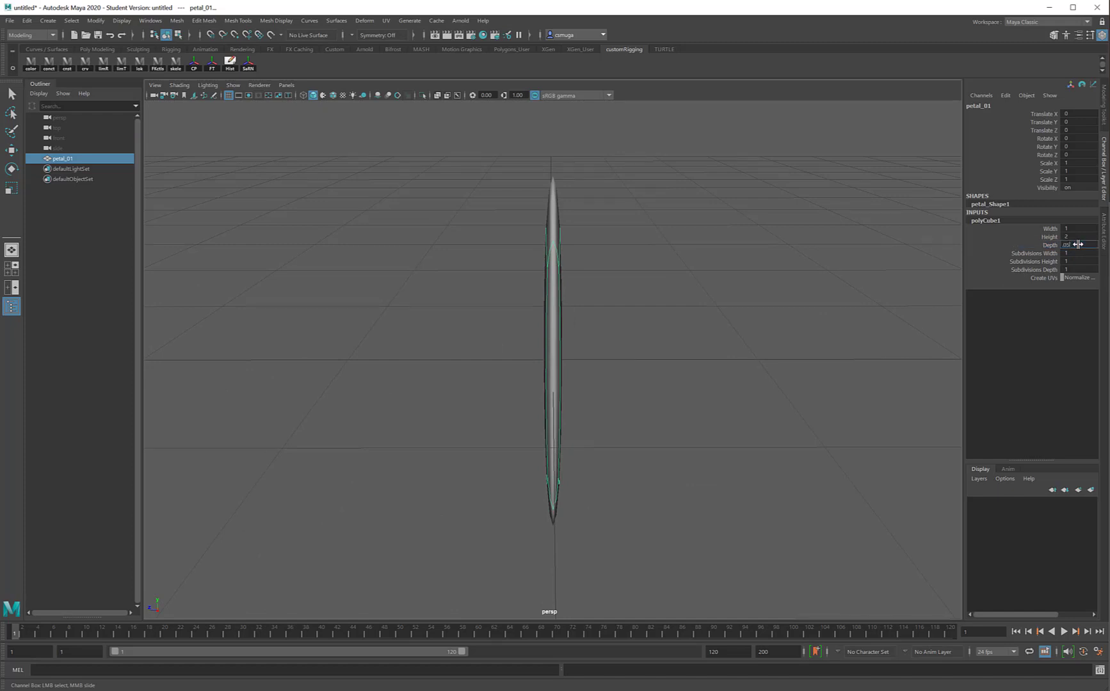
pyautogui.press('Return')
pyautogui.keyDown('alt'); pyautogui.moveTo(711, 289); pyautogui.dragTo(788, 282); pyautogui.keyUp('alt')
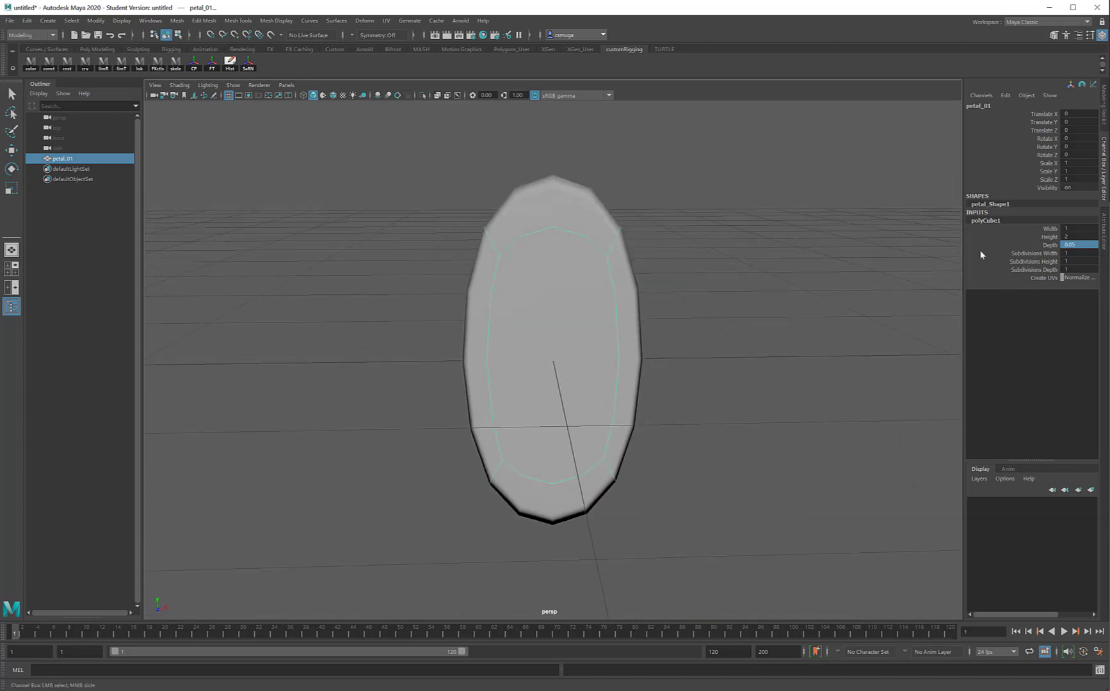
# Divide the petal into 4 width subdivisions and 5 height subdivisions.
pyautogui.click(1032, 255)
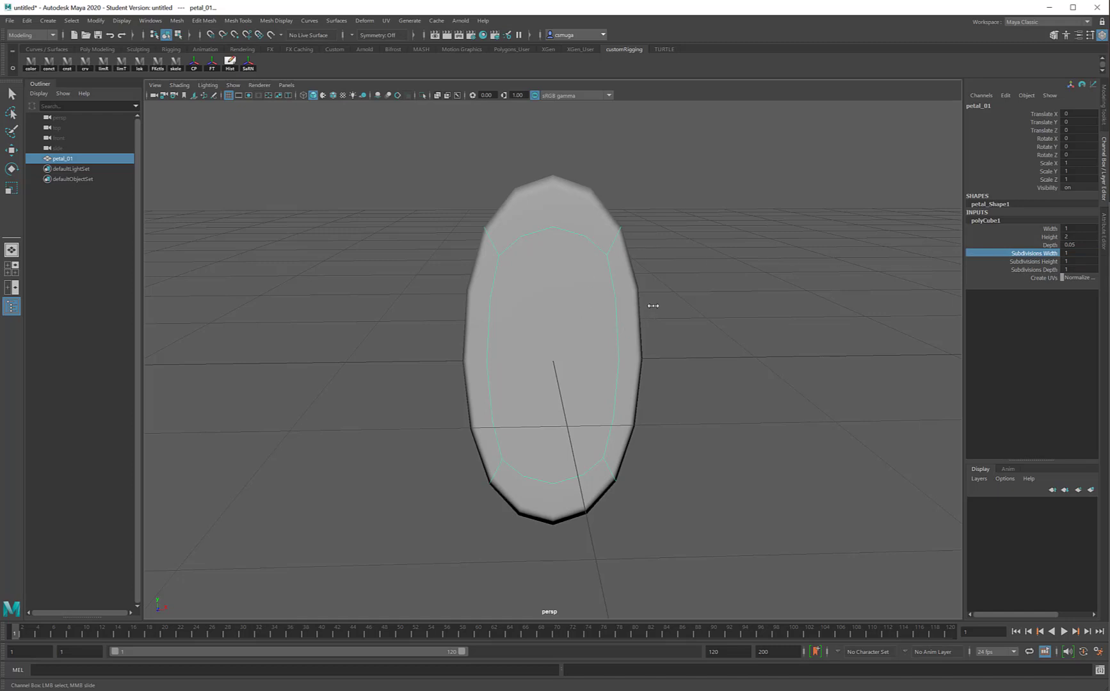
pyautogui.moveTo(653, 306); pyautogui.dragTo(654, 306, button='middle')
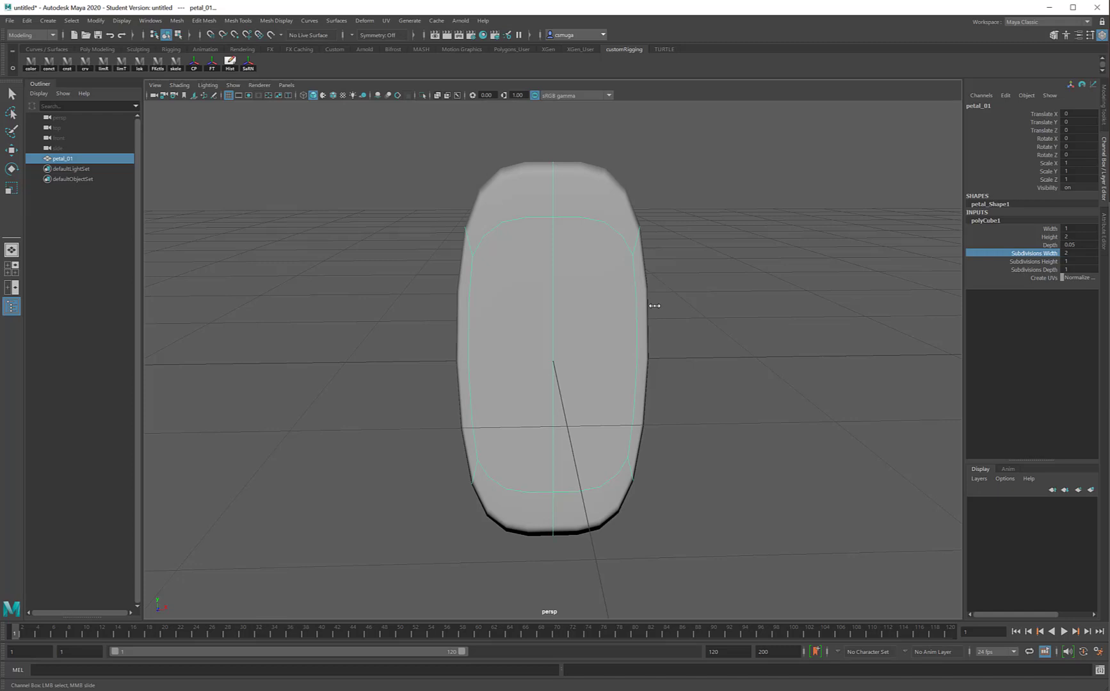
pyautogui.moveTo(657, 306); pyautogui.dragTo(747, 303, button='middle')
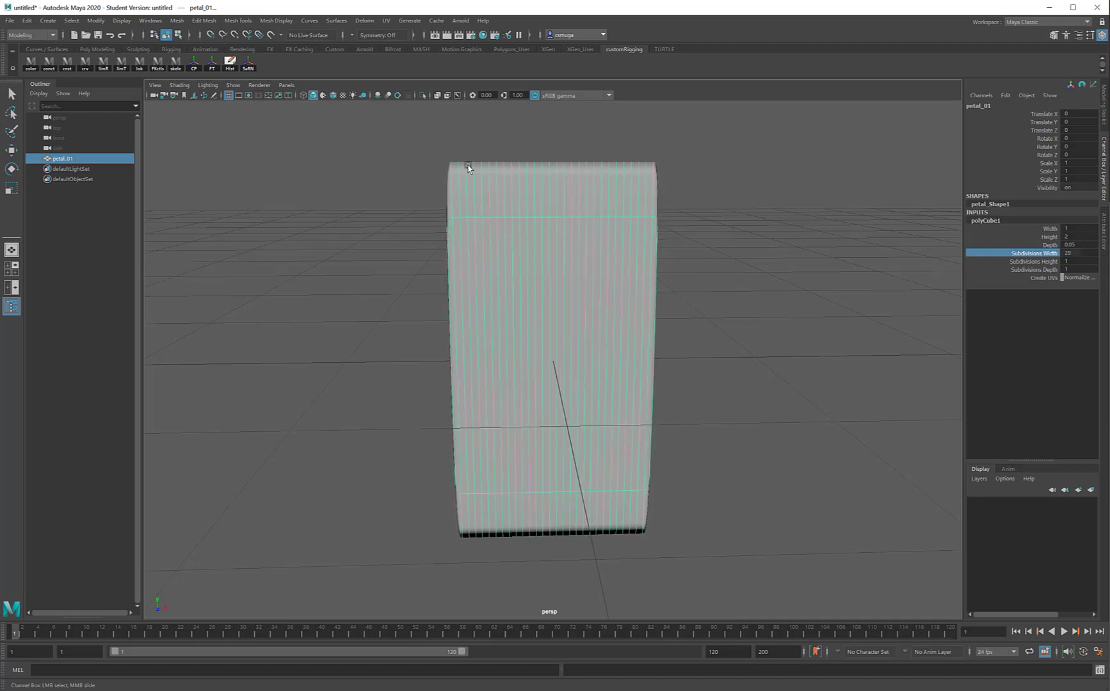
pyautogui.moveTo(737, 348); pyautogui.dragTo(647, 344, button='middle')
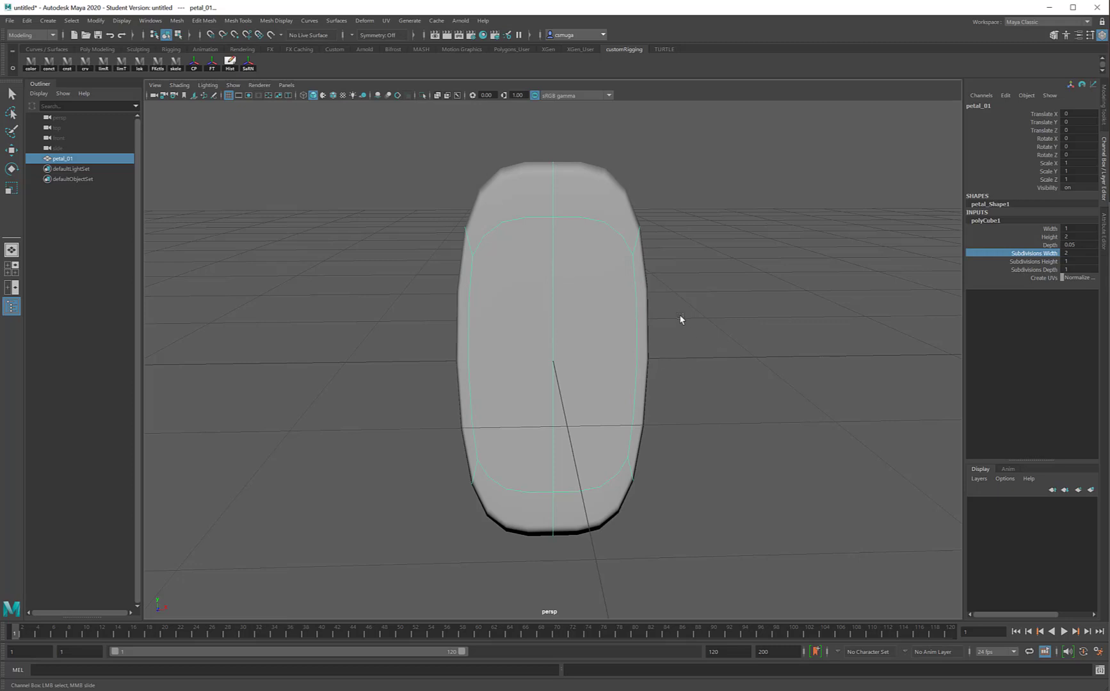
pyautogui.moveTo(737, 349); pyautogui.dragTo(741, 344, button='middle')
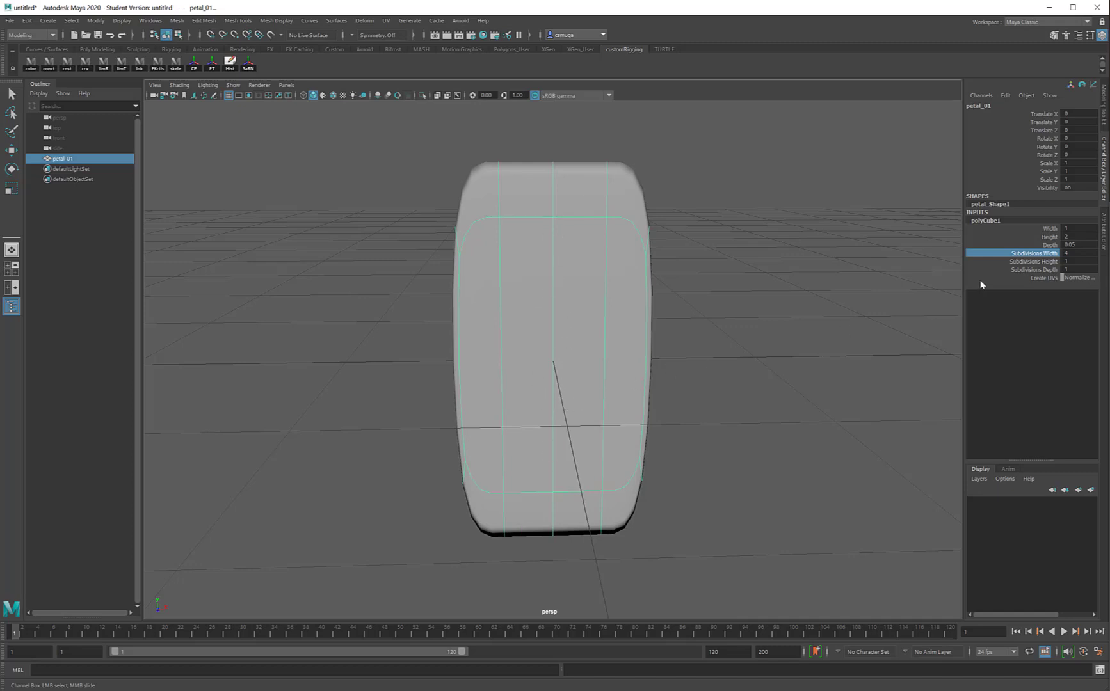
pyautogui.click(1016, 262)
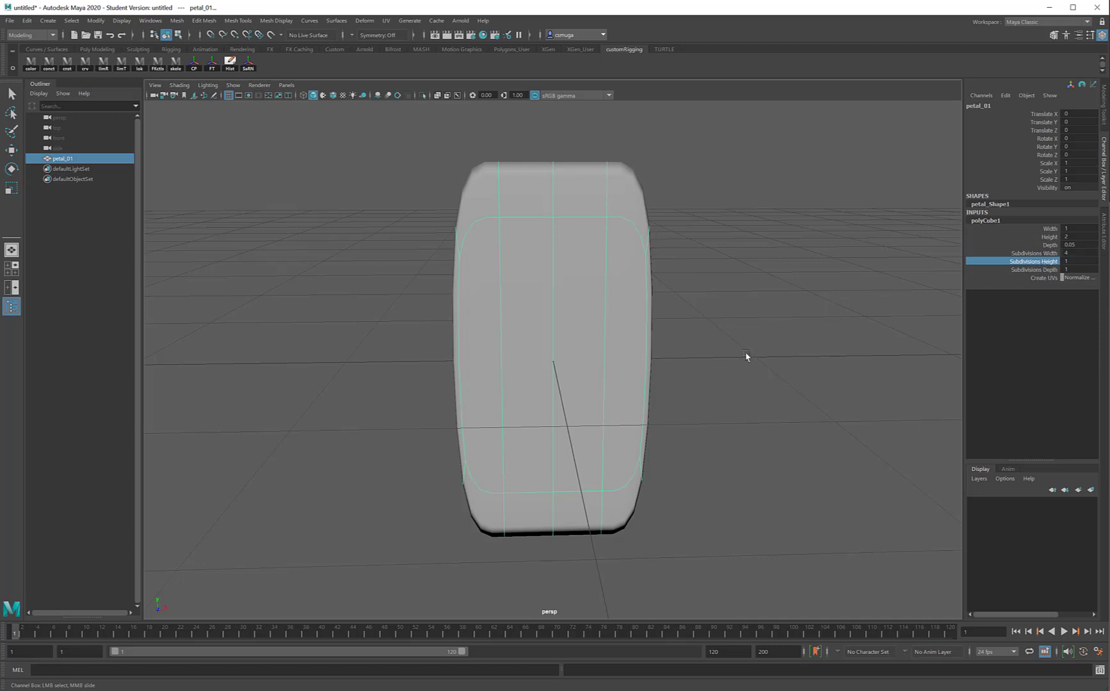
pyautogui.moveTo(673, 356)
pyautogui.mouseDown(button='middle')
pyautogui.moveTo(761, 350)
pyautogui.moveTo(686, 347)
pyautogui.mouseUp(button='middle')
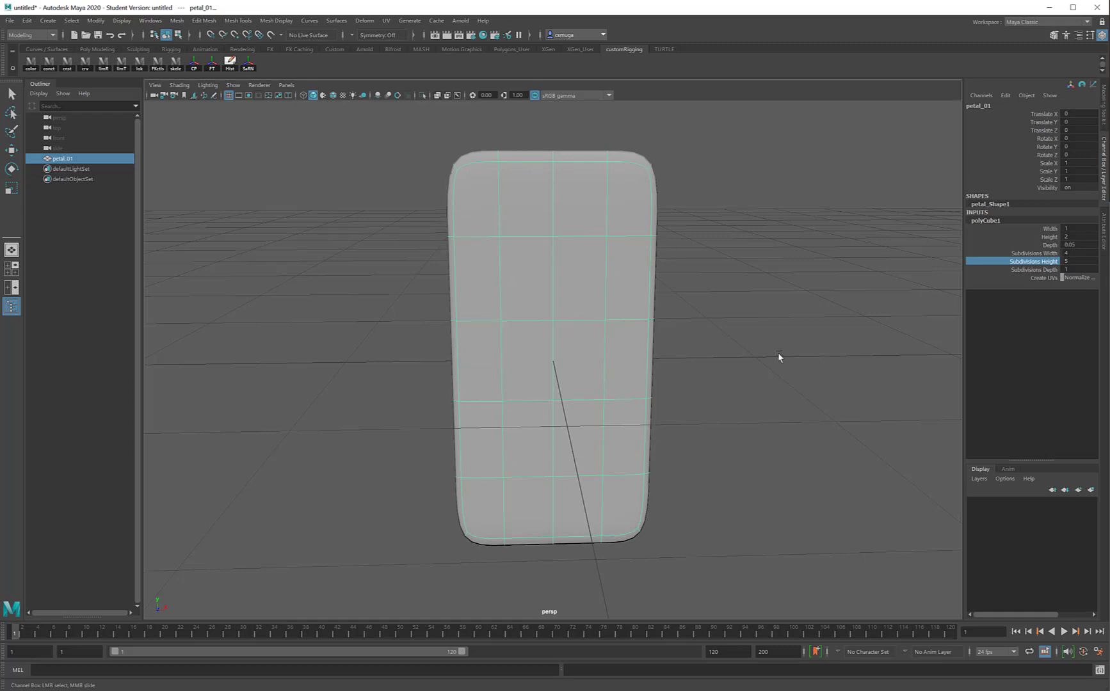
# Try 5 depth subdivisions on the petal and set the value back to 1.
pyautogui.keyDown('alt'); pyautogui.moveTo(846, 346); pyautogui.dragTo(775, 335); pyautogui.keyUp('alt')
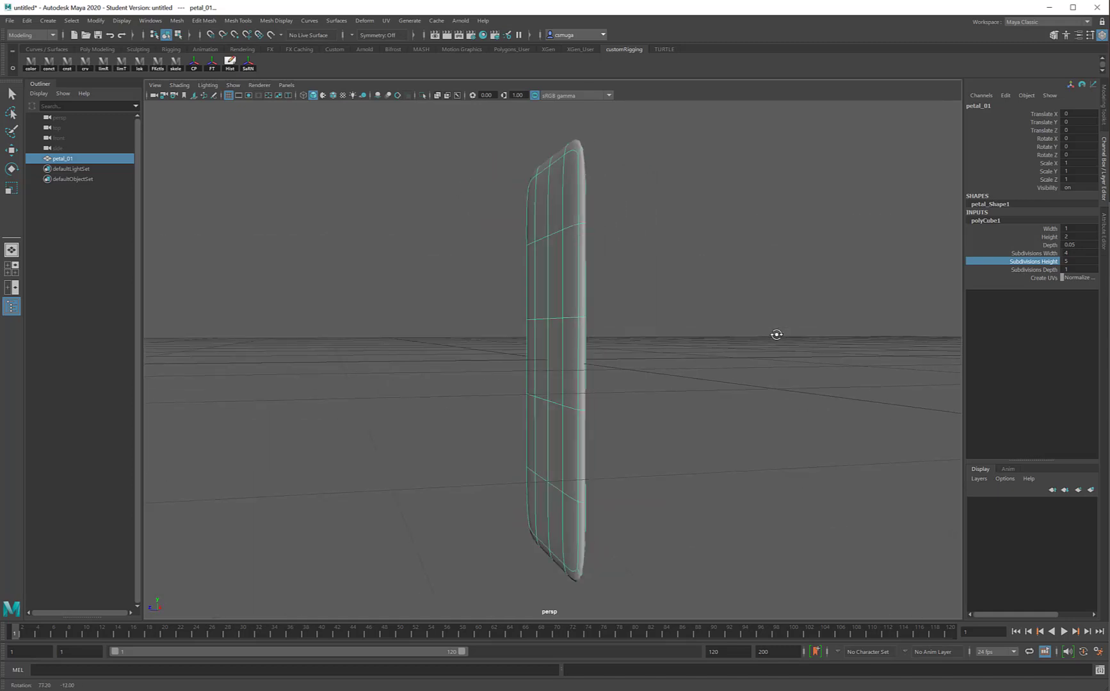
pyautogui.click(1030, 270)
pyautogui.moveTo(766, 359); pyautogui.dragTo(778, 355, button='middle')
pyautogui.keyDown('alt'); pyautogui.moveTo(779, 356); pyautogui.dragTo(757, 348); pyautogui.keyUp('alt')
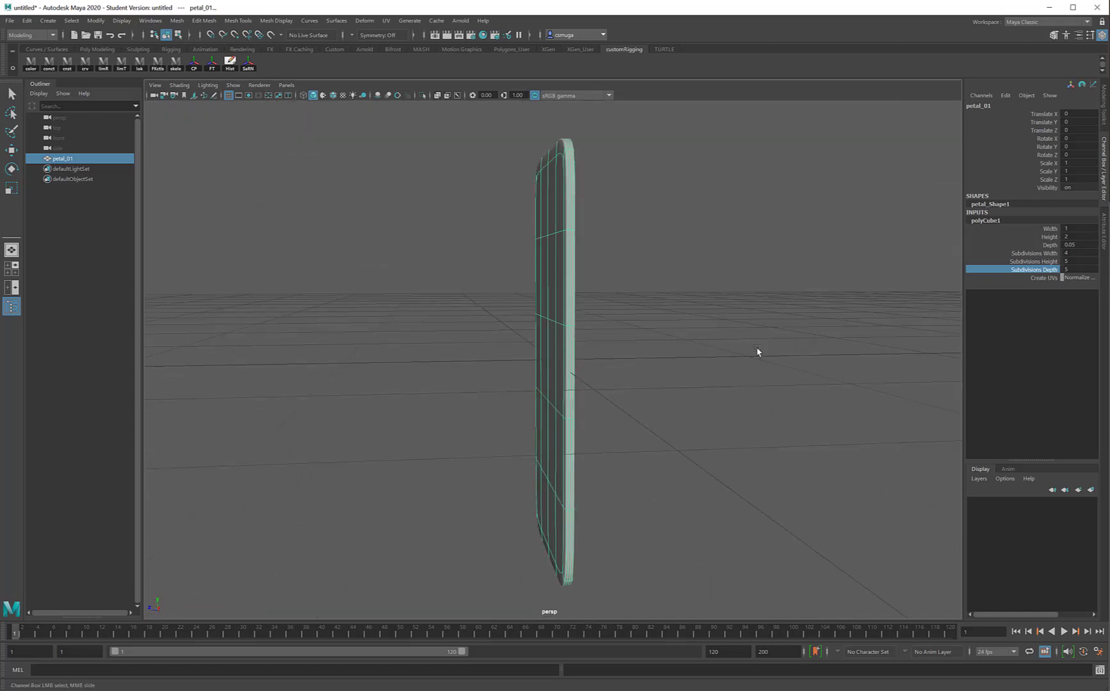
pyautogui.moveTo(755, 348); pyautogui.dragTo(734, 352, button='middle')
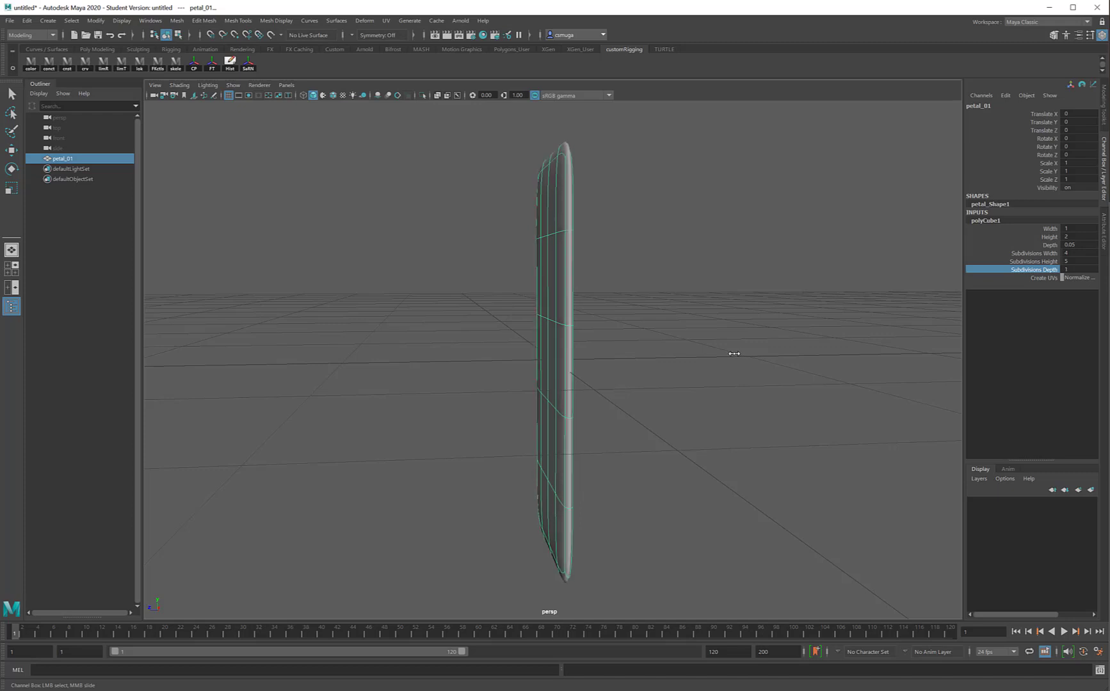
pyautogui.moveTo(733, 352)
pyautogui.keyDown('alt'); pyautogui.mouseDown()
pyautogui.moveTo(826, 302)
pyautogui.moveTo(748, 339)
pyautogui.moveTo(750, 355)
pyautogui.mouseUp(); pyautogui.keyUp('alt')
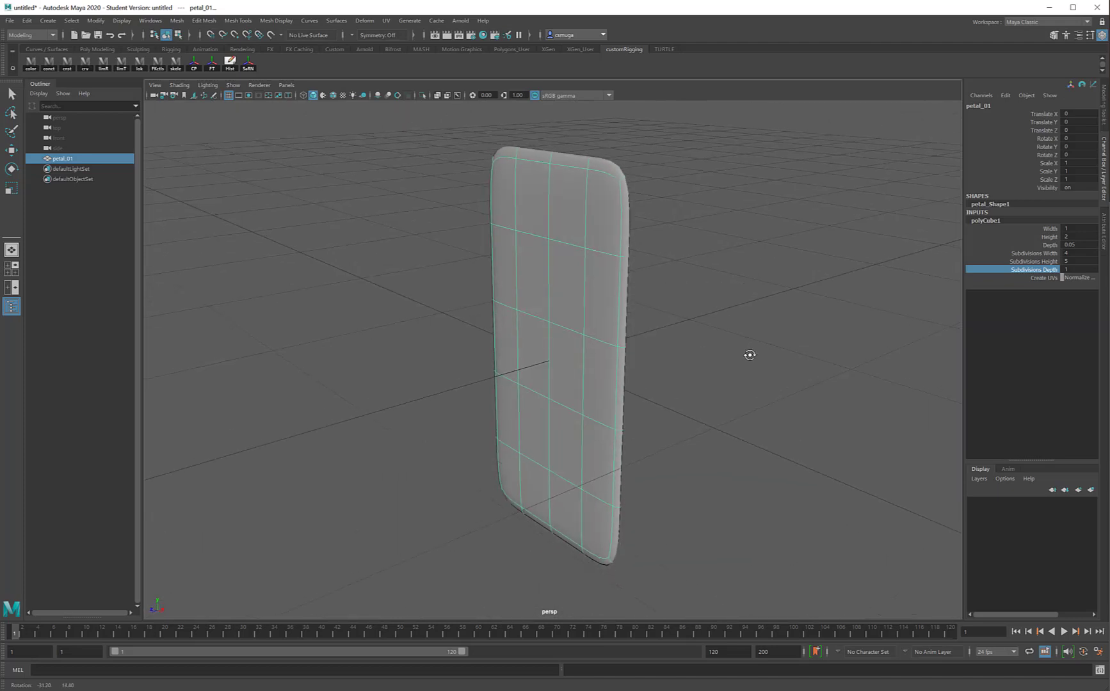